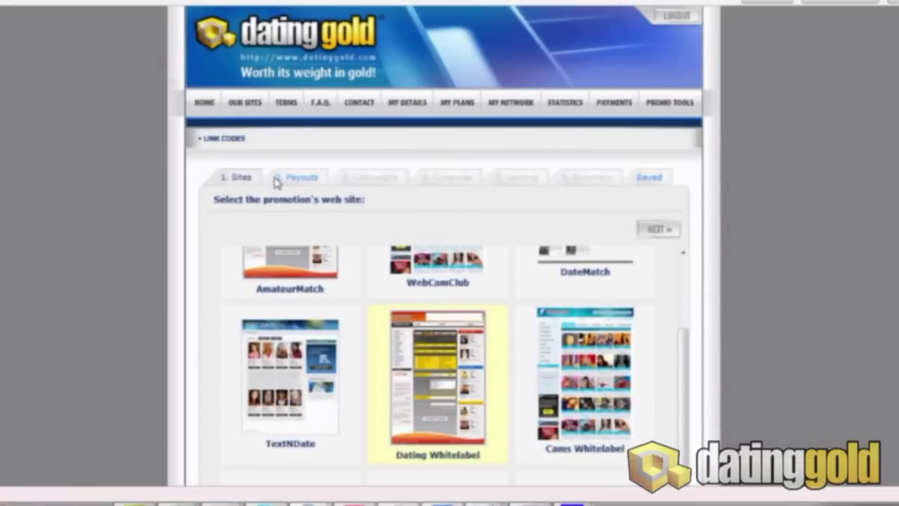
- Pick the 50.00% Per Recurring payout and No Campaign for the Dating Whitelabel link code
{"action": "left_click_drag", "start_coordinate": [685, 357], "coordinate": [683, 263]}
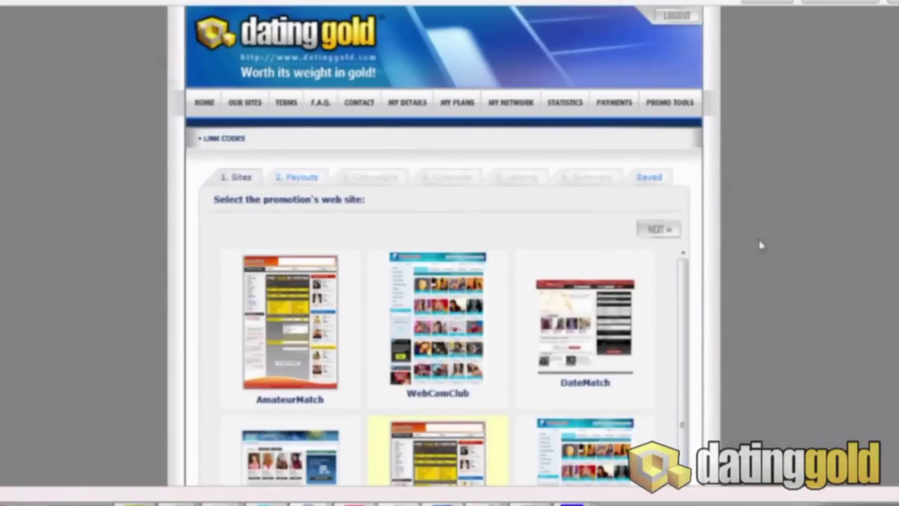
{"action": "scroll", "coordinate": [769, 245], "scroll_direction": "down", "scroll_amount": 3}
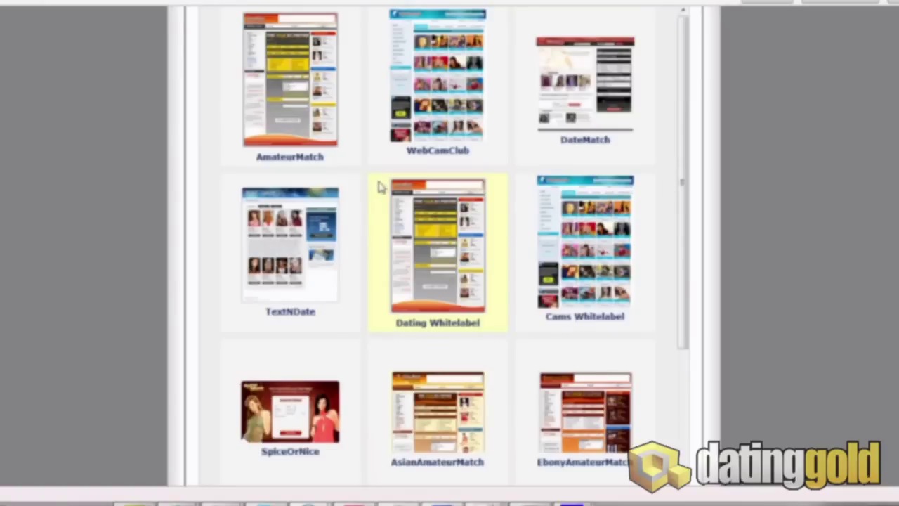
{"action": "scroll", "coordinate": [716, 235], "scroll_direction": "up", "scroll_amount": 2}
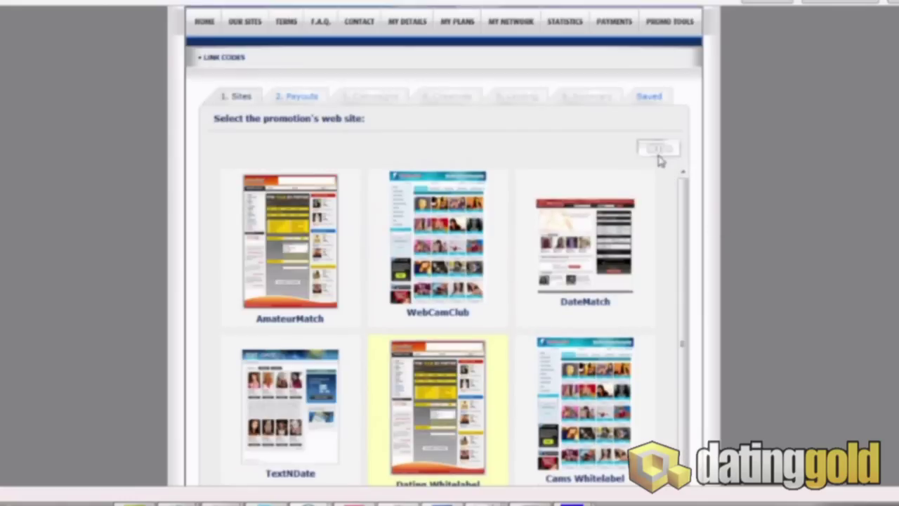
{"action": "left_click", "coordinate": [658, 150]}
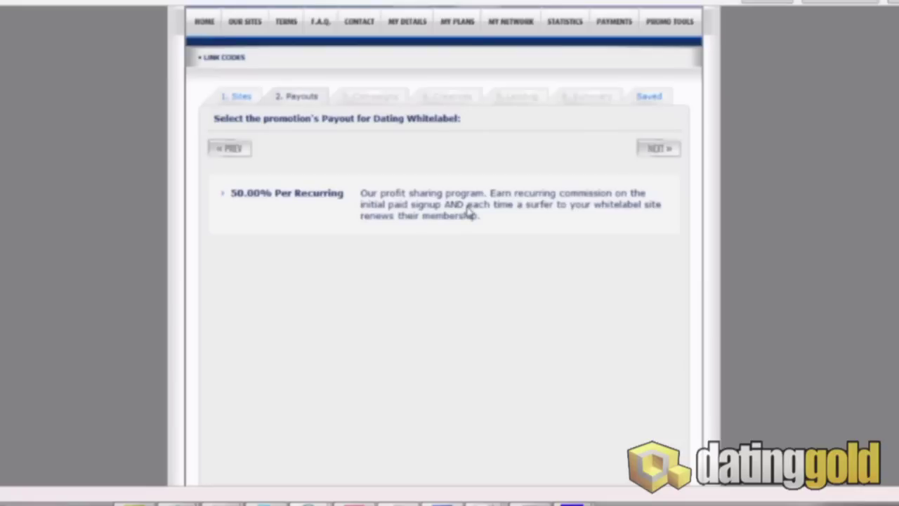
{"action": "left_click", "coordinate": [512, 205]}
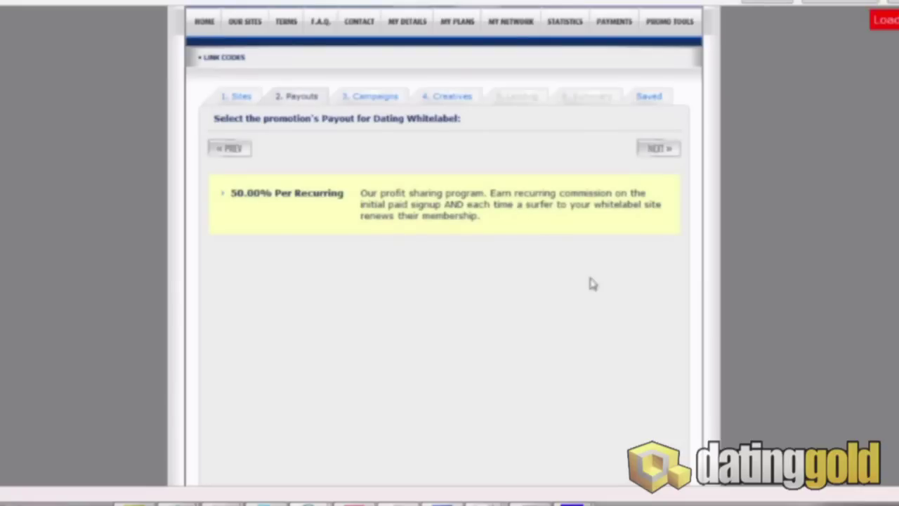
{"action": "left_click", "coordinate": [655, 150]}
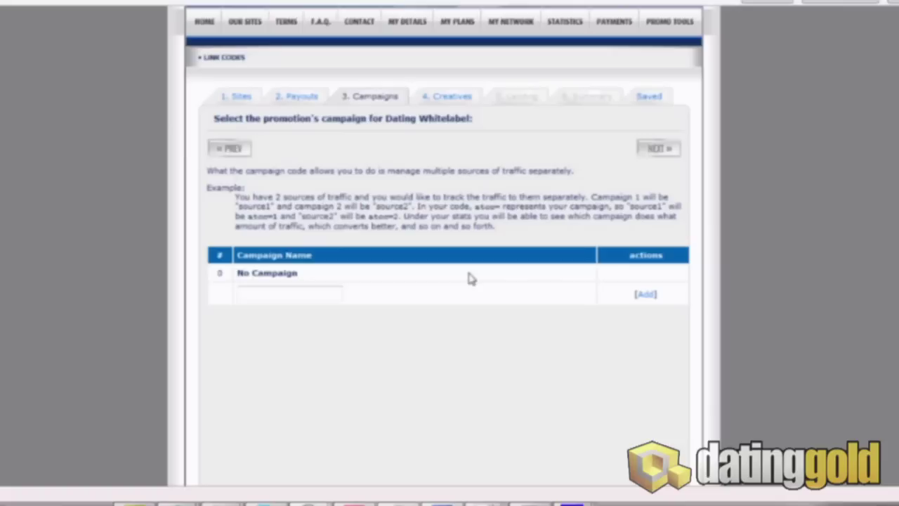
{"action": "left_click", "coordinate": [500, 270]}
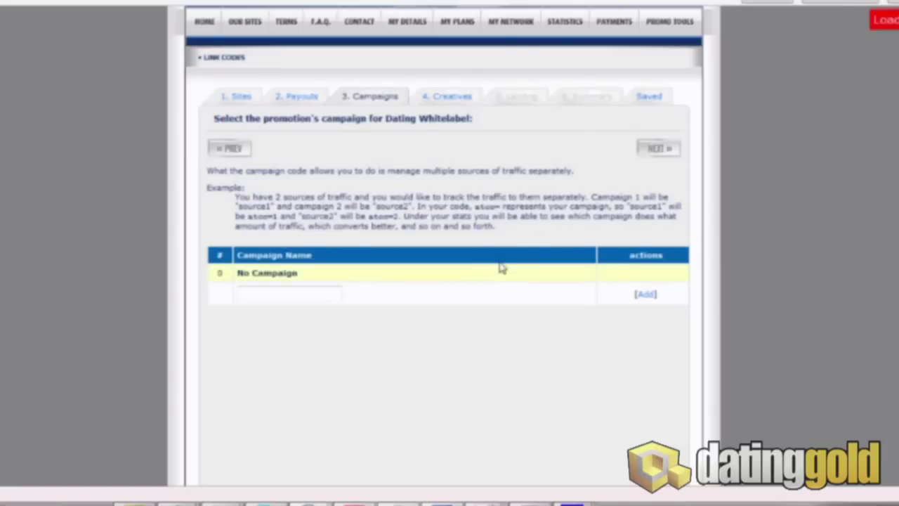
{"action": "left_click", "coordinate": [672, 153]}
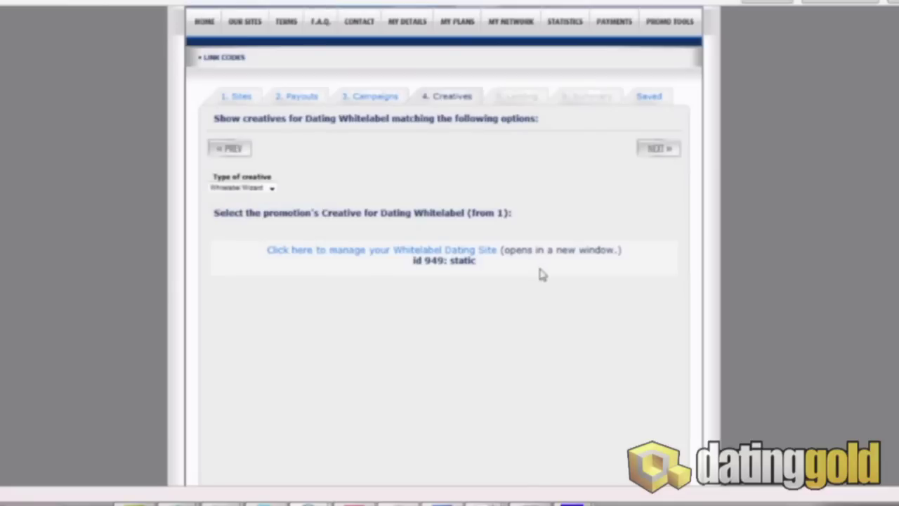
- Open the Whitelabel Dating Site manager and highlight the Switch Your Color Theme step
{"action": "left_click", "coordinate": [425, 253]}
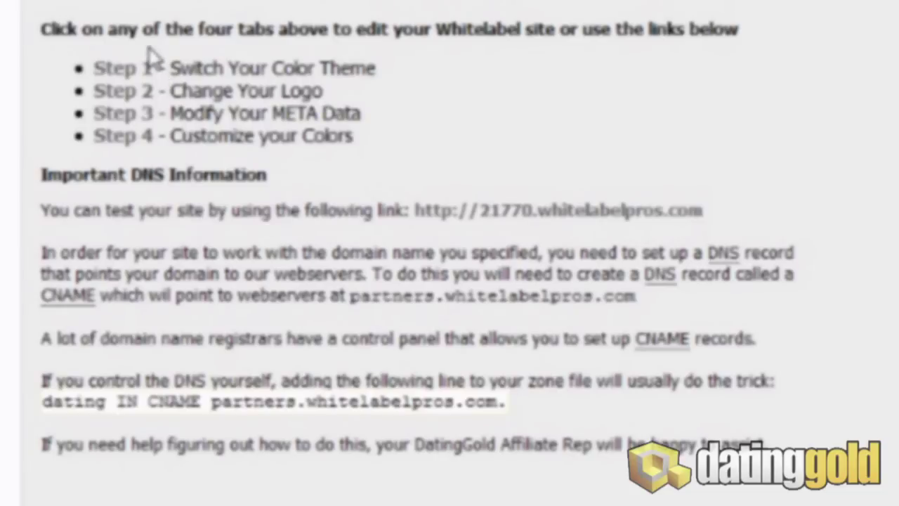
{"action": "left_click_drag", "start_coordinate": [170, 68], "coordinate": [418, 66]}
{"action": "left_click", "coordinate": [411, 64]}
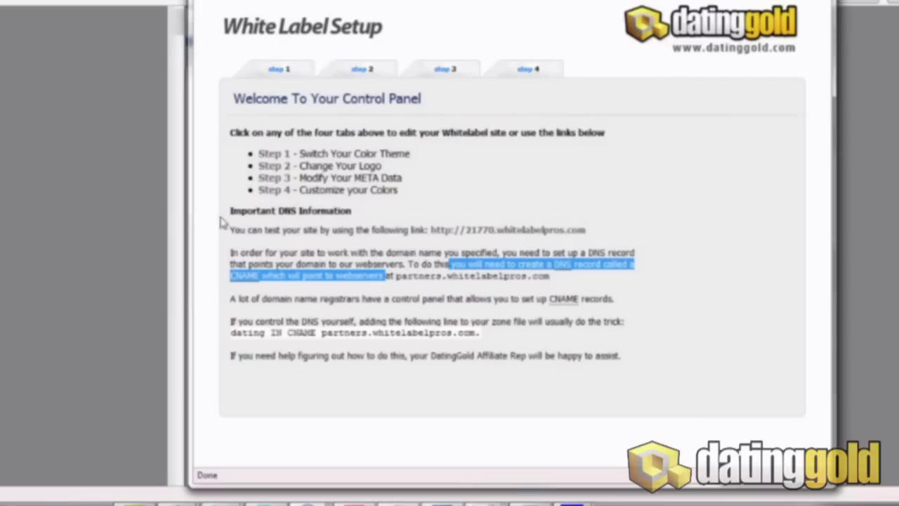
- In step 1, pick the teal theme from the six colour options and save it
{"action": "left_click", "coordinate": [281, 71]}
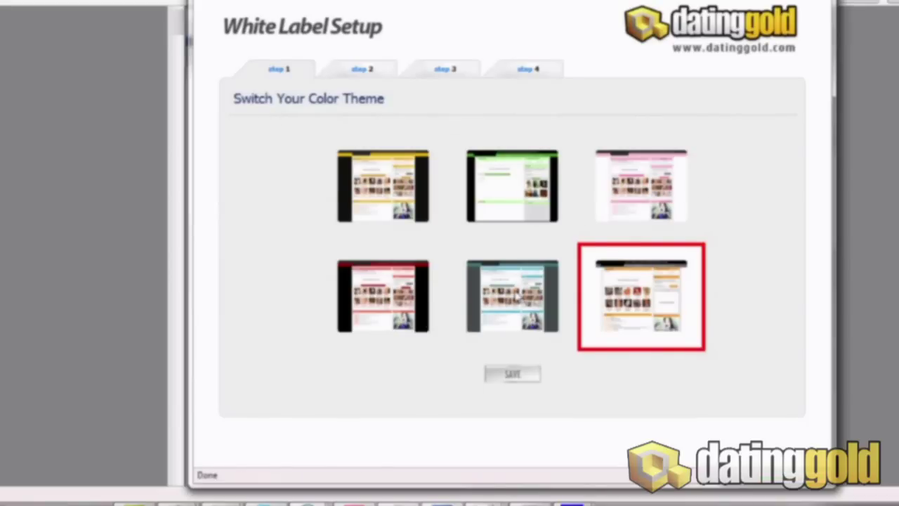
{"action": "left_click", "coordinate": [498, 281]}
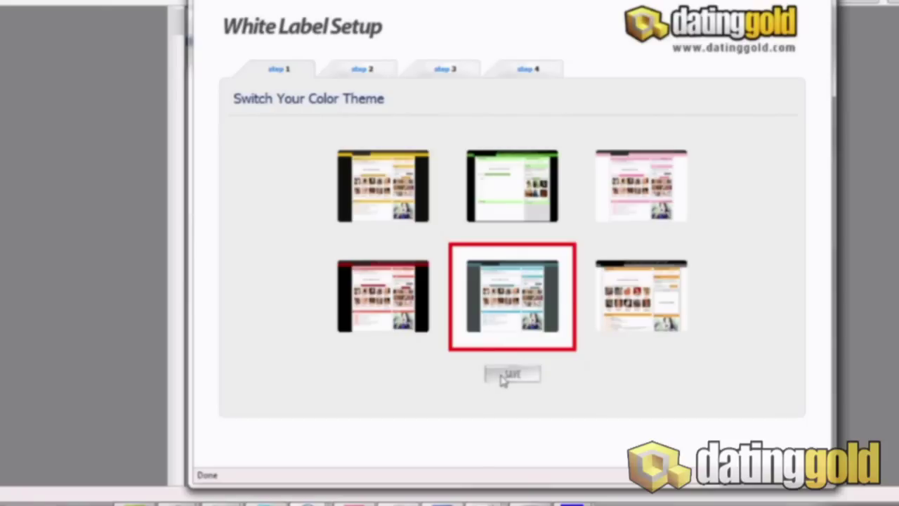
{"action": "left_click", "coordinate": [507, 375]}
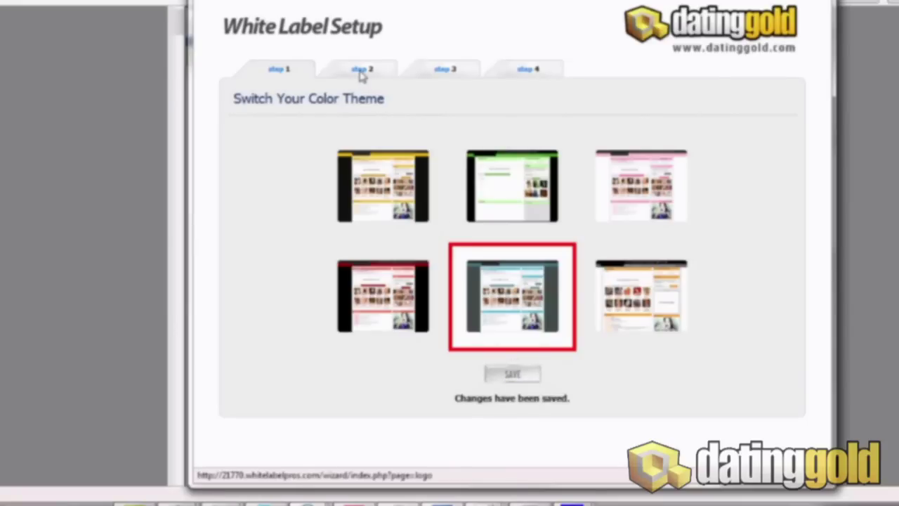
- Go to step 2, Change Your Logo, to see the logo image size limits
{"action": "left_click", "coordinate": [360, 73]}
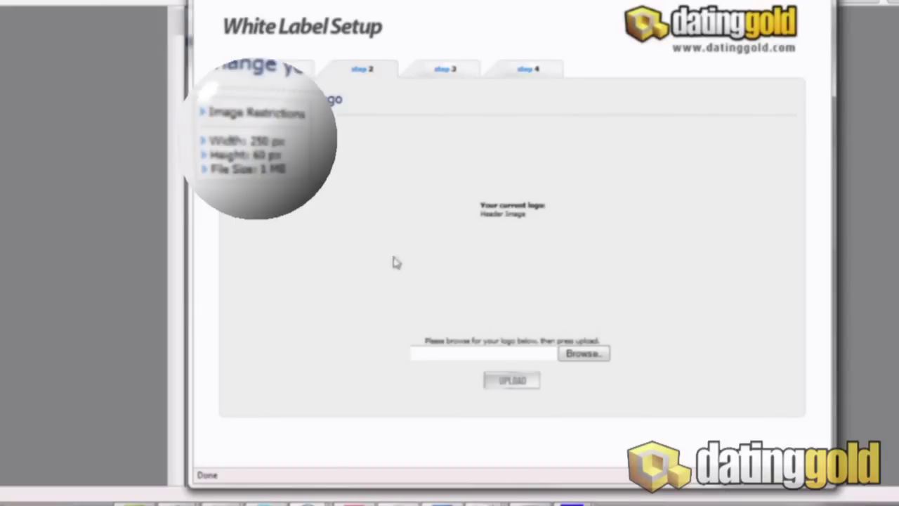
- On the META data page, replace the site URL with mydatingsite.com
{"action": "left_click", "coordinate": [443, 72]}
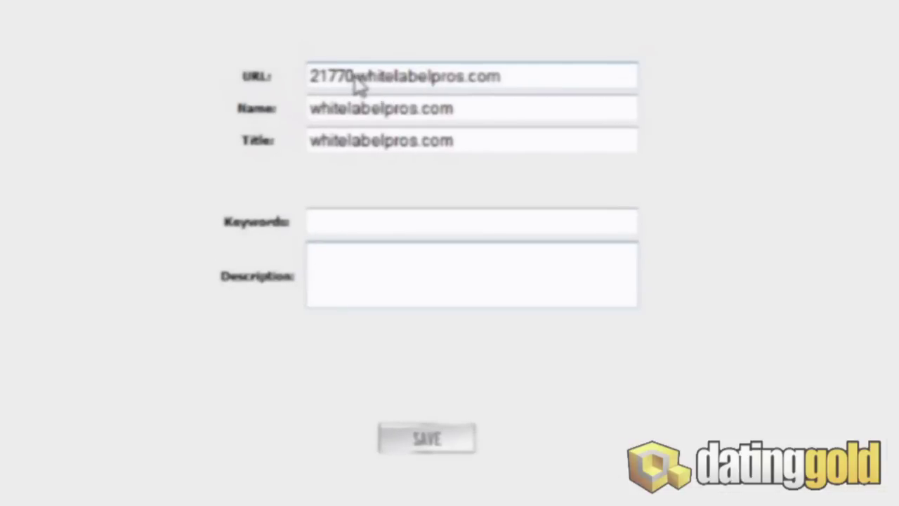
{"action": "left_click_drag", "start_coordinate": [470, 170], "coordinate": [423, 172]}
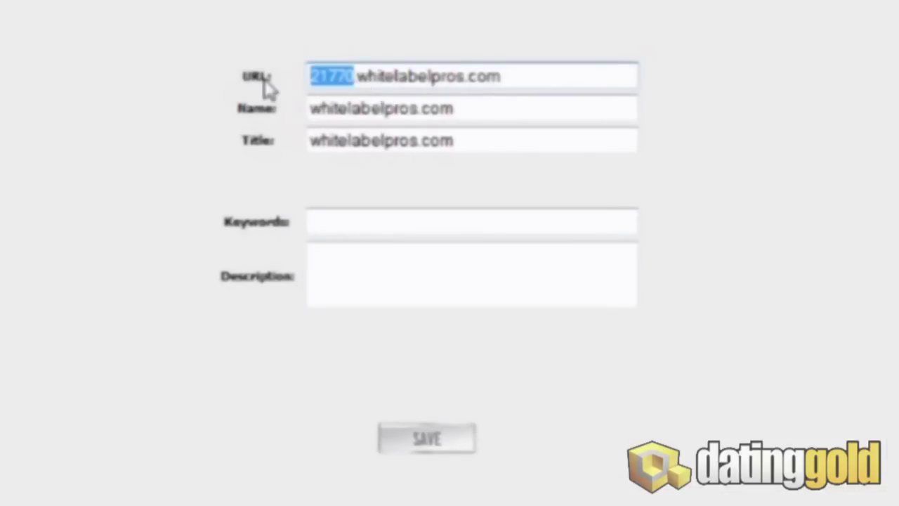
{"action": "left_click_drag", "start_coordinate": [344, 79], "coordinate": [236, 91]}
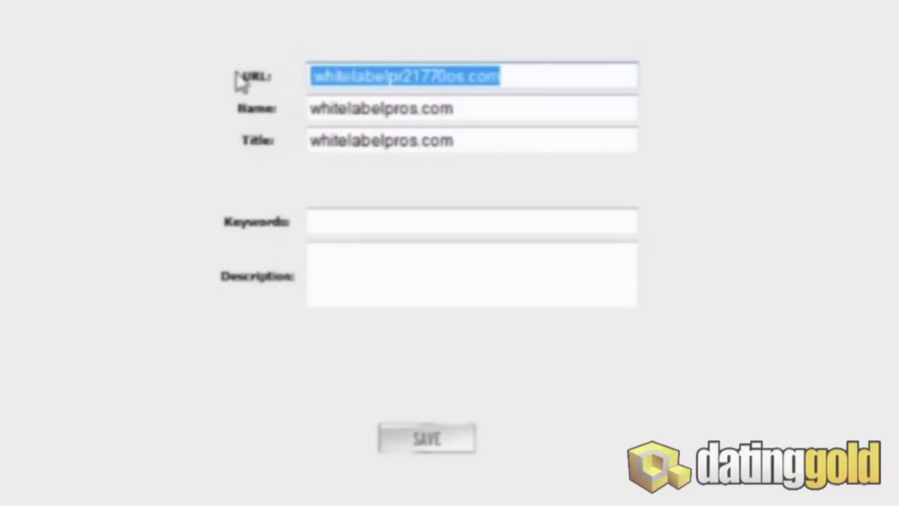
{"action": "type", "text": "mydatingwsite"}
{"action": "key", "text": "BackSpace"}
{"action": "key", "text": "BackSpace"}
{"action": "key", "text": "BackSpace"}
{"action": "key", "text": "BackSpace"}
{"action": "key", "text": "BackSpace"}
{"action": "type", "text": "site.com"}
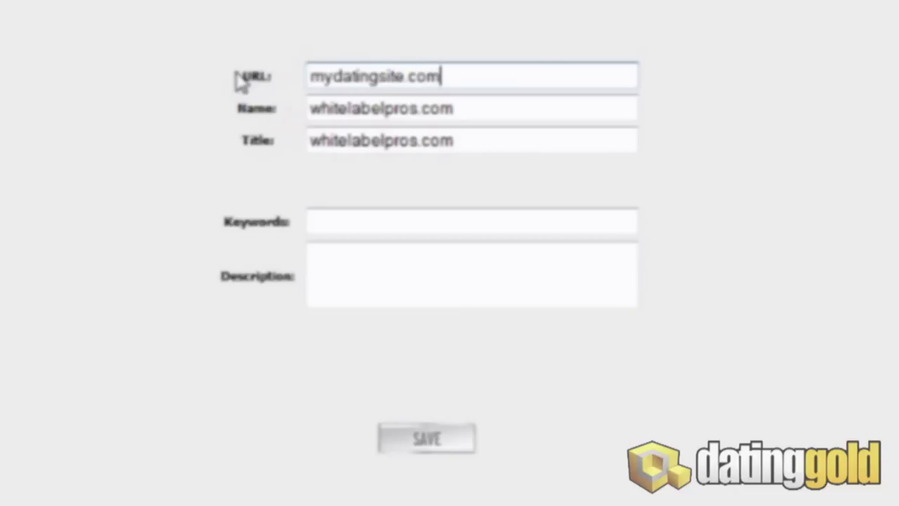
- Set the Name to 'My Dating Site' and the Title to 'Best Dating Site Ever', then save
{"action": "left_click_drag", "start_coordinate": [487, 105], "coordinate": [56, 122]}
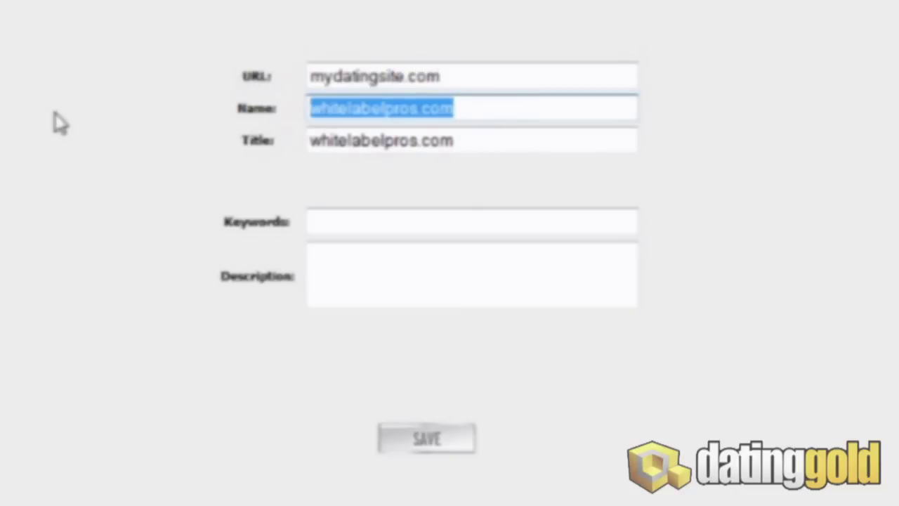
{"action": "type", "text": "My Dating Site"}
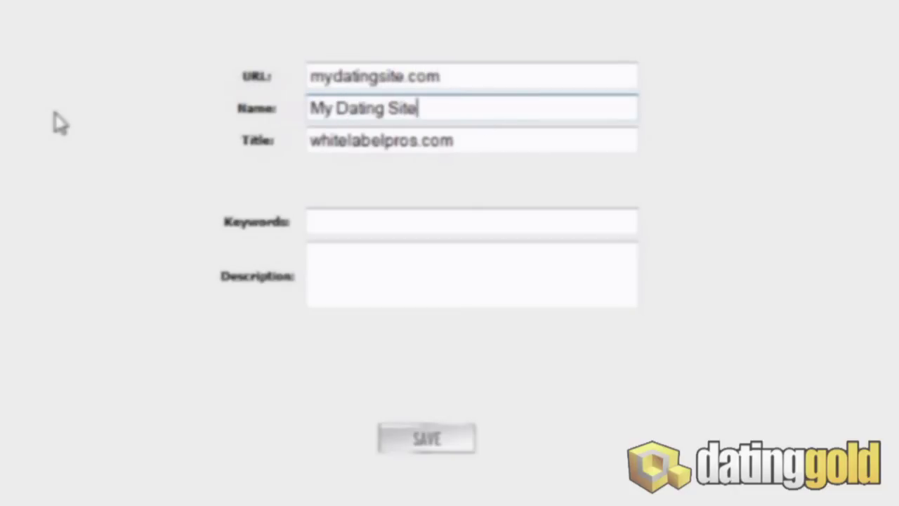
{"action": "left_click_drag", "start_coordinate": [501, 142], "coordinate": [134, 161]}
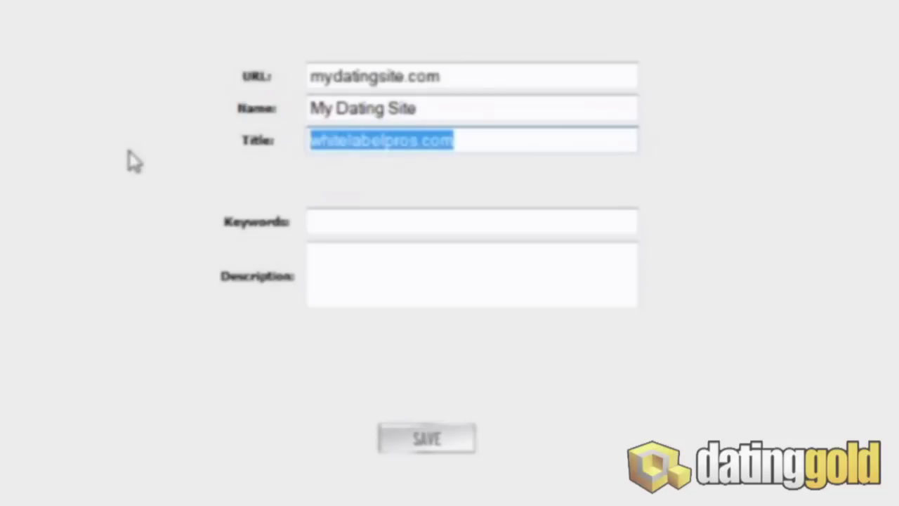
{"action": "type", "text": "Best"}
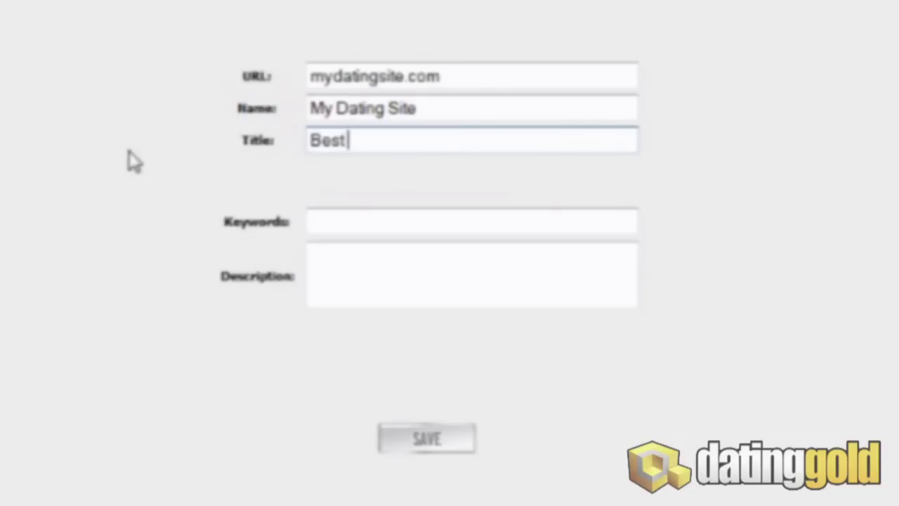
{"action": "type", "text": " Dating Site Ever"}
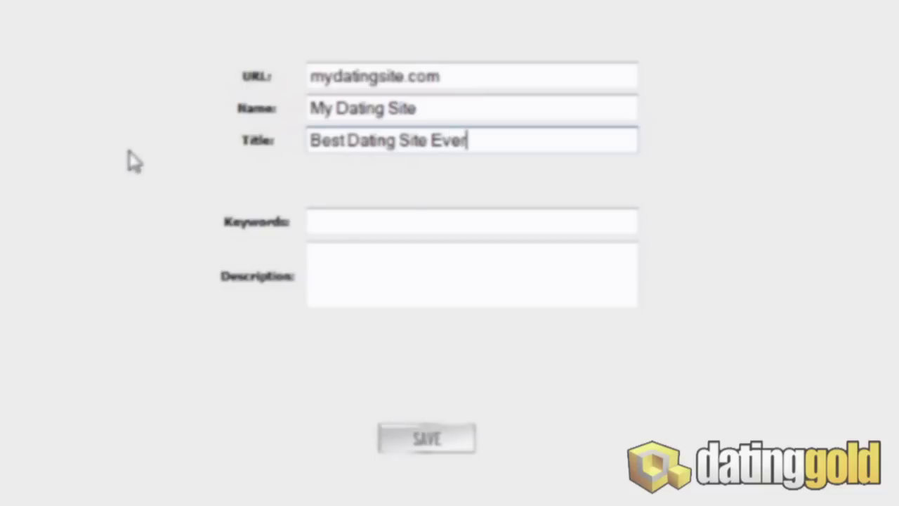
{"action": "left_click", "coordinate": [431, 435]}
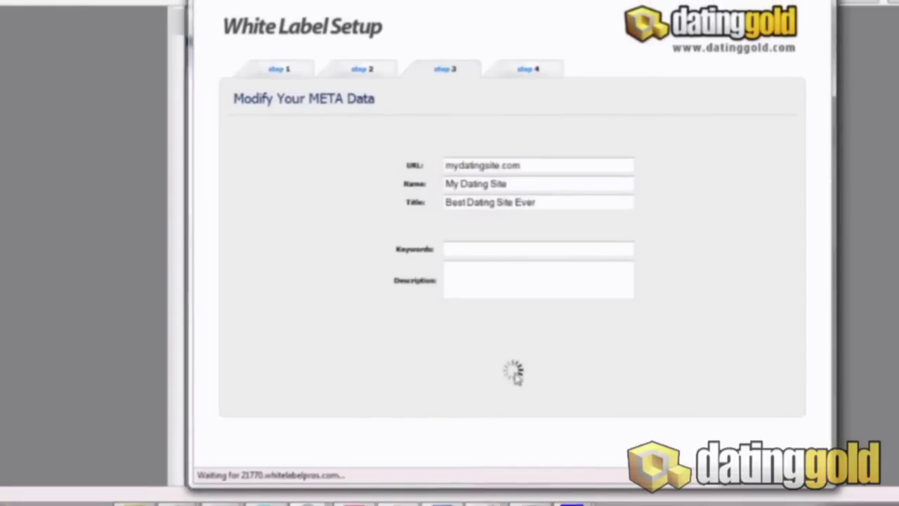
- Open step 4 and launch the live colour changer on the site preview
{"action": "left_click", "coordinate": [530, 71]}
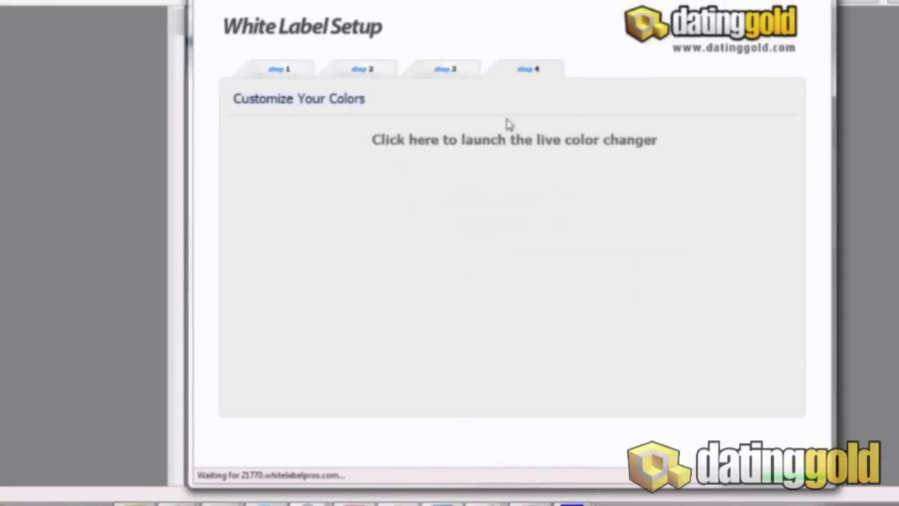
{"action": "left_click", "coordinate": [523, 144]}
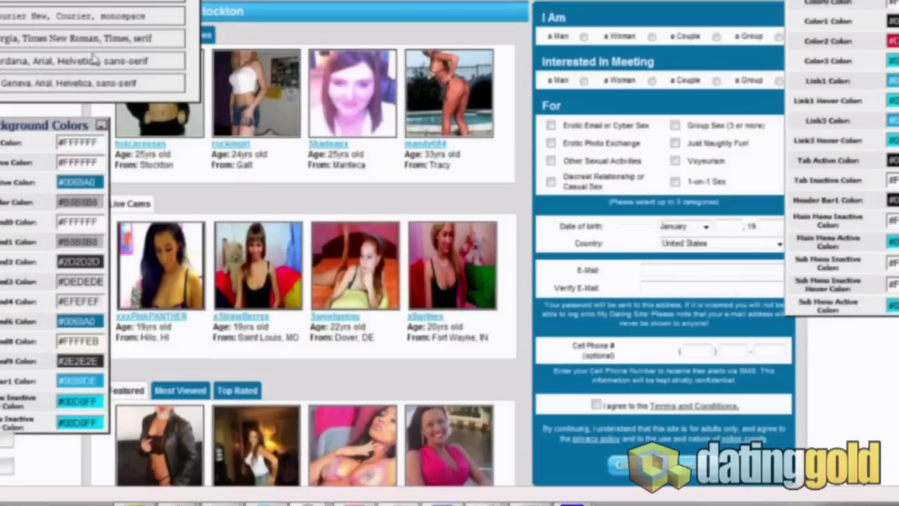
- Set the font to Verdana, recolour the first background field magenta, and save
{"action": "left_click", "coordinate": [95, 62]}
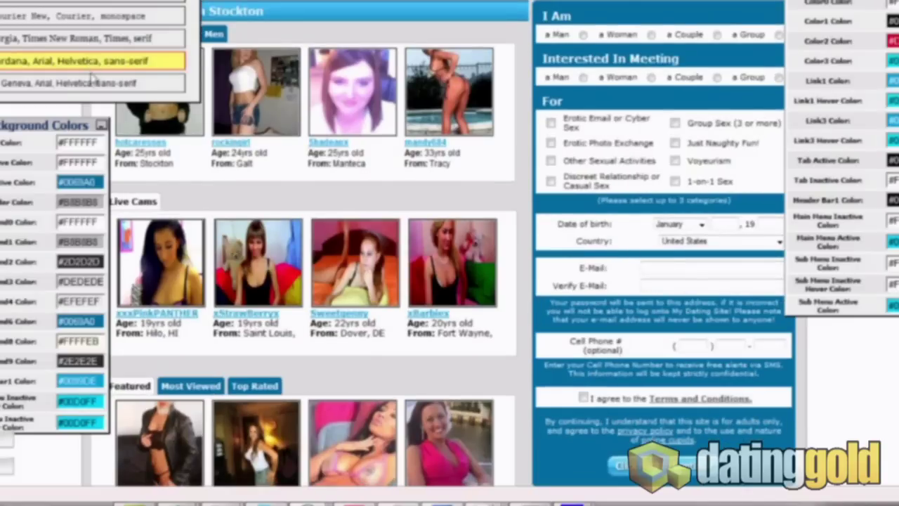
{"action": "left_click", "coordinate": [65, 43]}
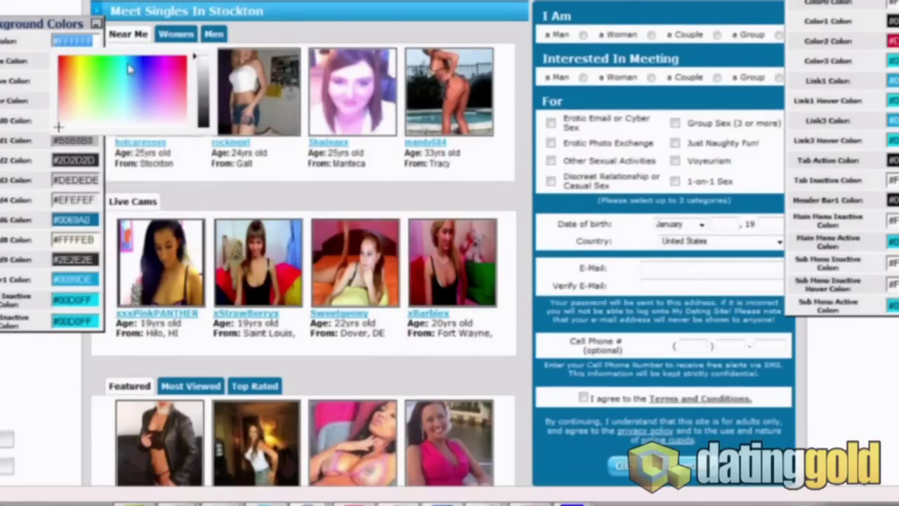
{"action": "left_click_drag", "start_coordinate": [136, 73], "coordinate": [170, 84]}
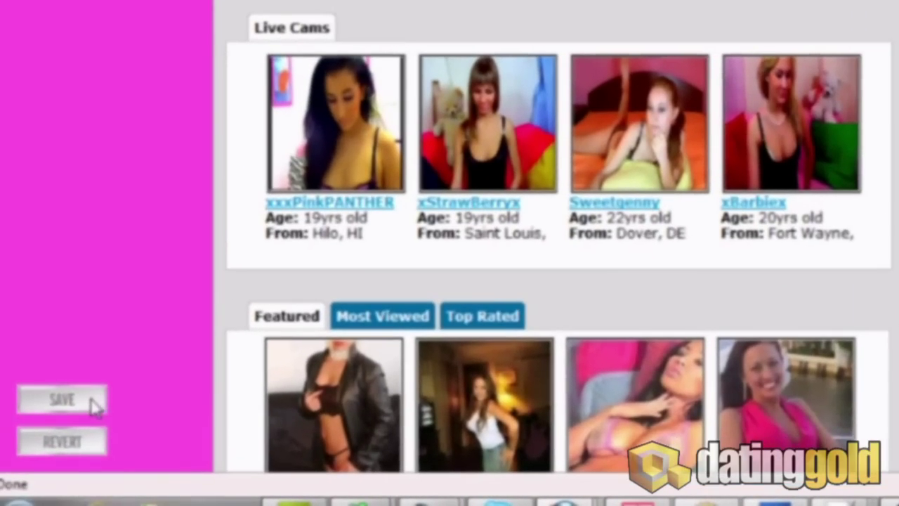
{"action": "left_click", "coordinate": [92, 399]}
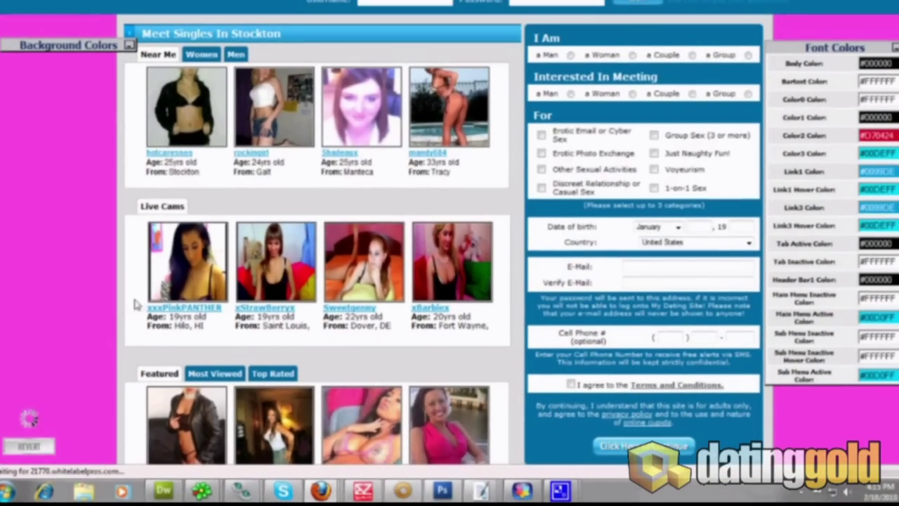